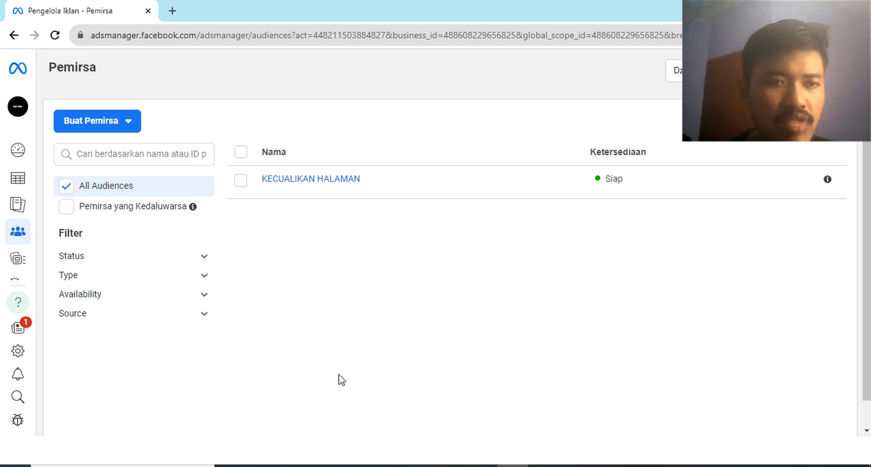
Start a new custom audience (Pemirsa Khusus) with Situs Web as its source
click(130, 128)
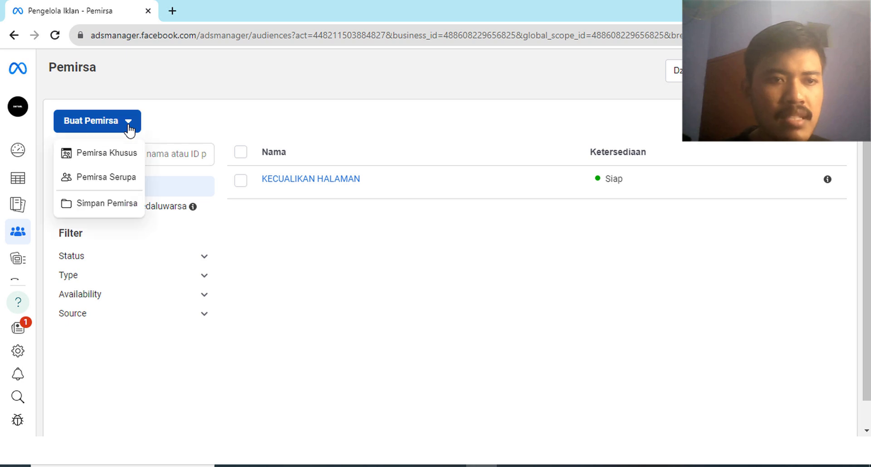
click(119, 156)
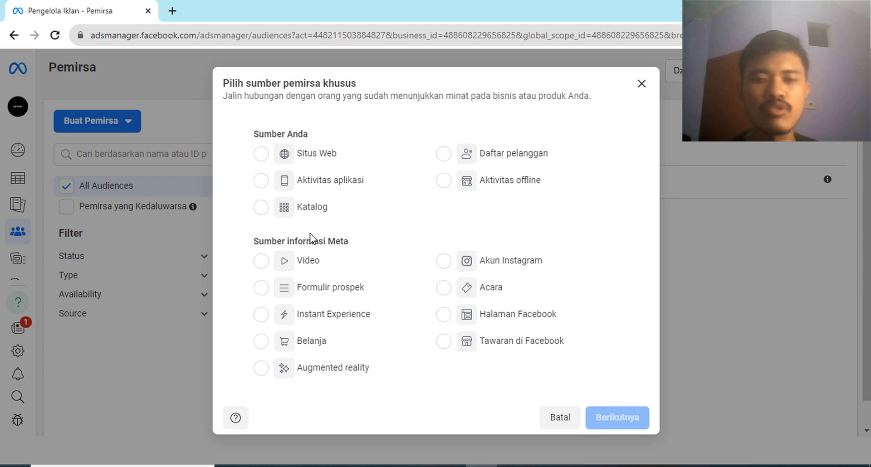
click(262, 154)
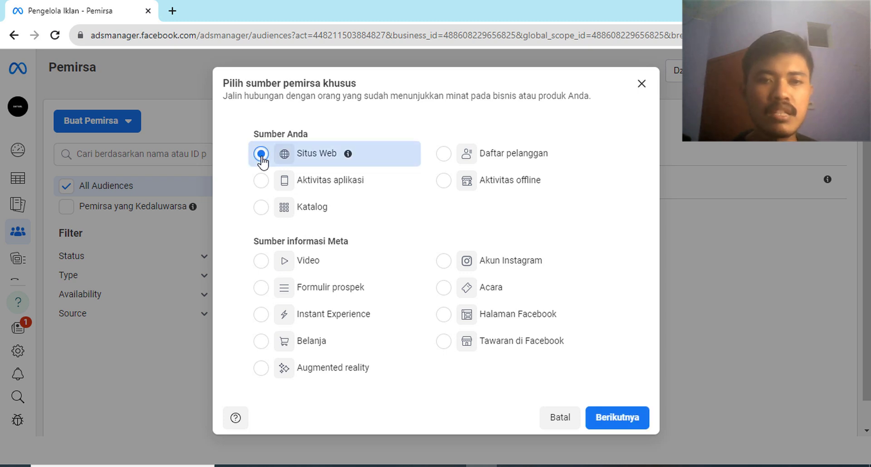
click(616, 422)
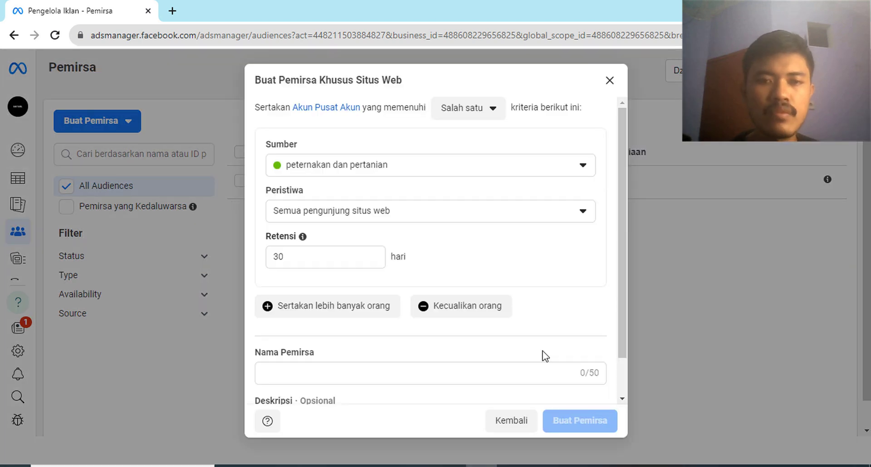
Use the "peternakan dan pertanian" source and the event "Semua pengunjung situs web" for the website custom audience
click(422, 171)
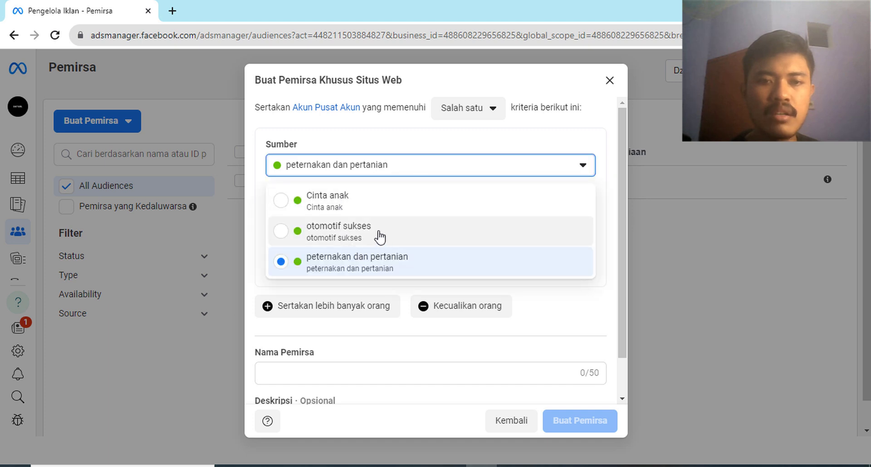
click(372, 270)
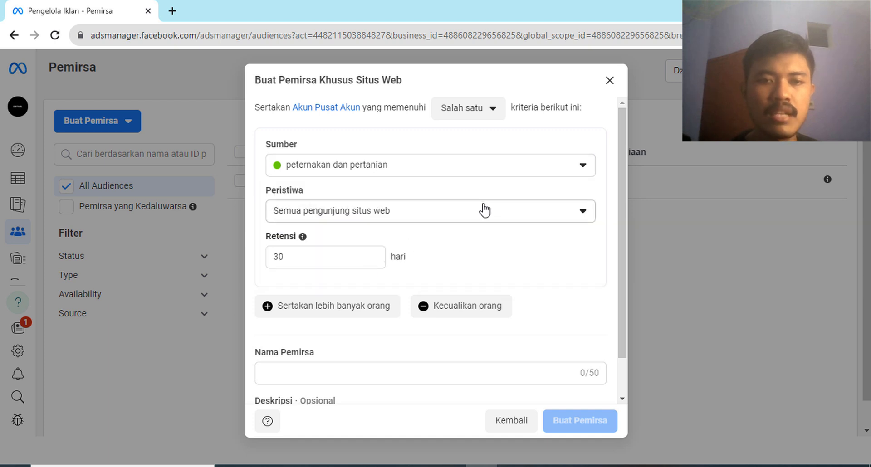
click(431, 214)
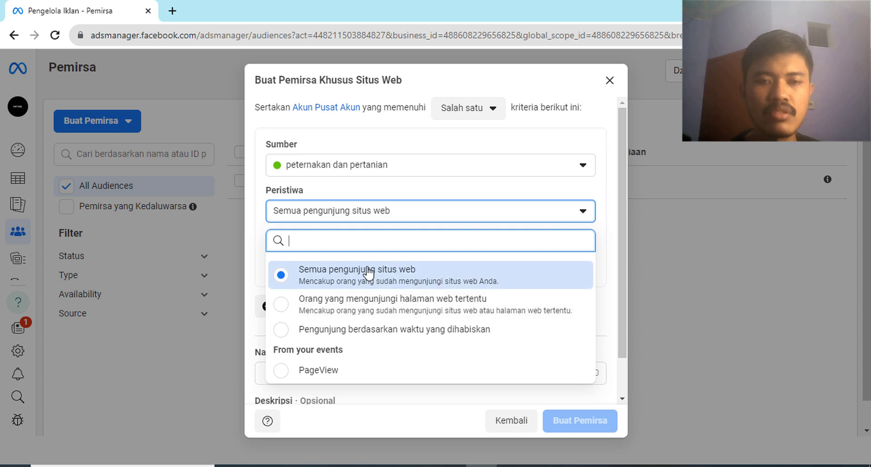
click(397, 215)
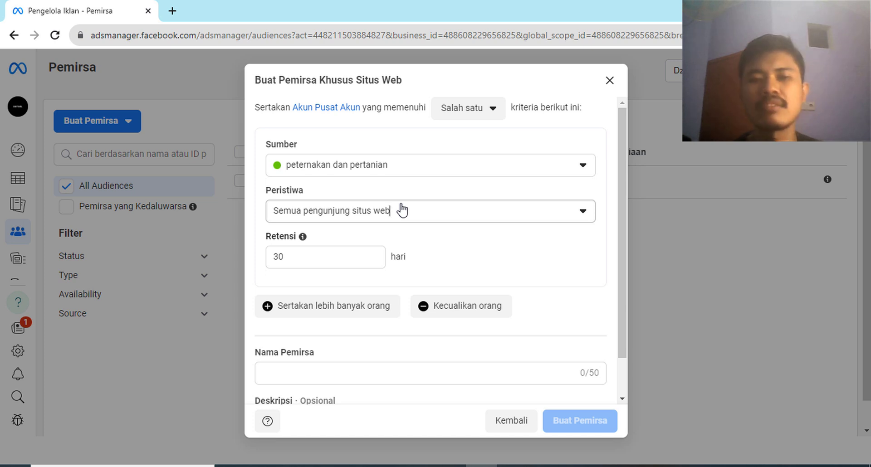
Set the website audience's retention to 180 days
click(350, 266)
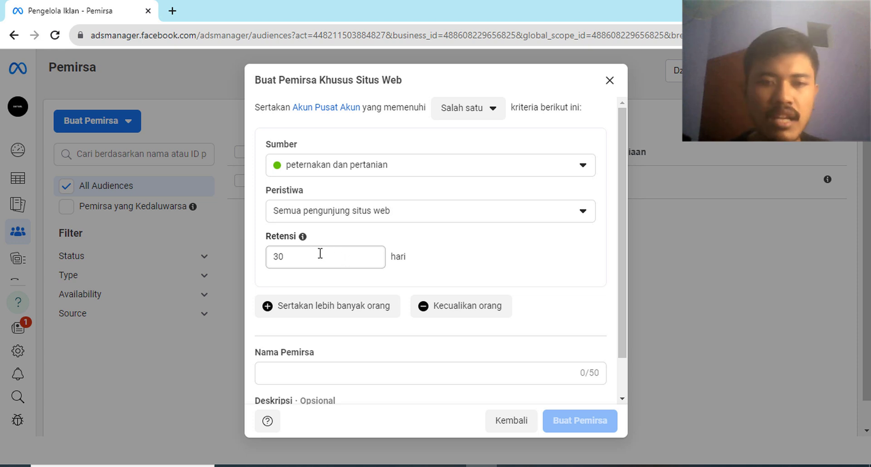
drag(302, 256, 262, 259)
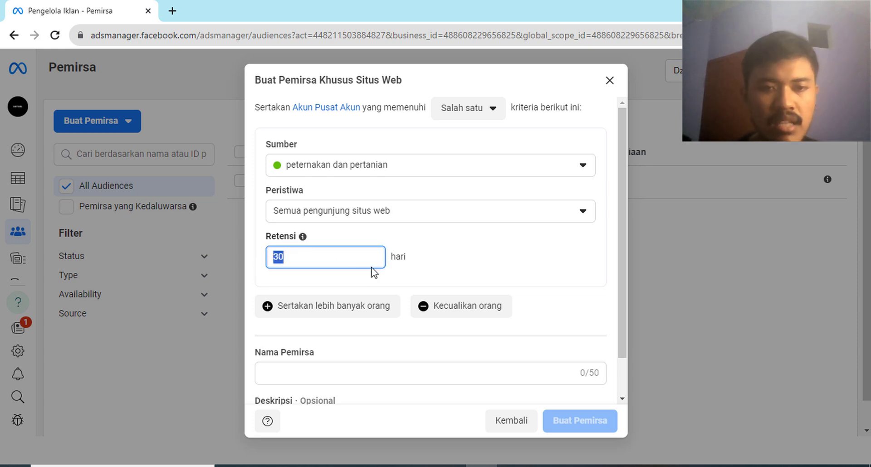
mouse_move(303, 237)
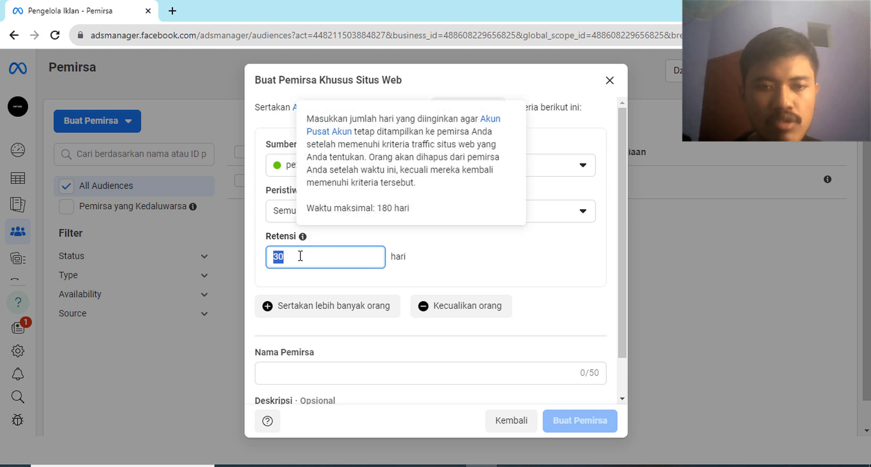
drag(310, 257, 268, 259)
text(180)
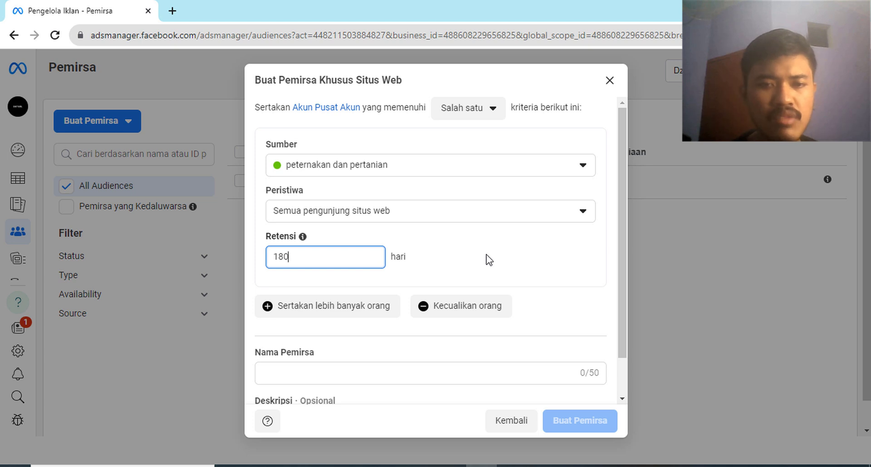
click(271, 309)
scroll(463, 282, down, 2)
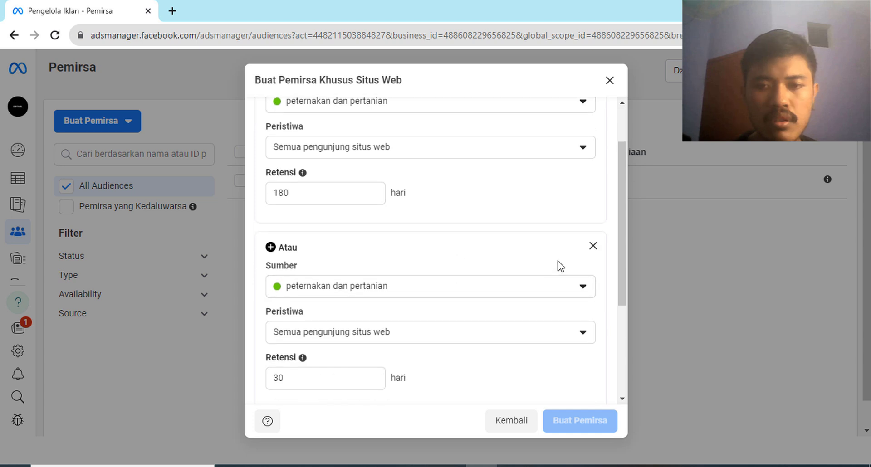
click(594, 248)
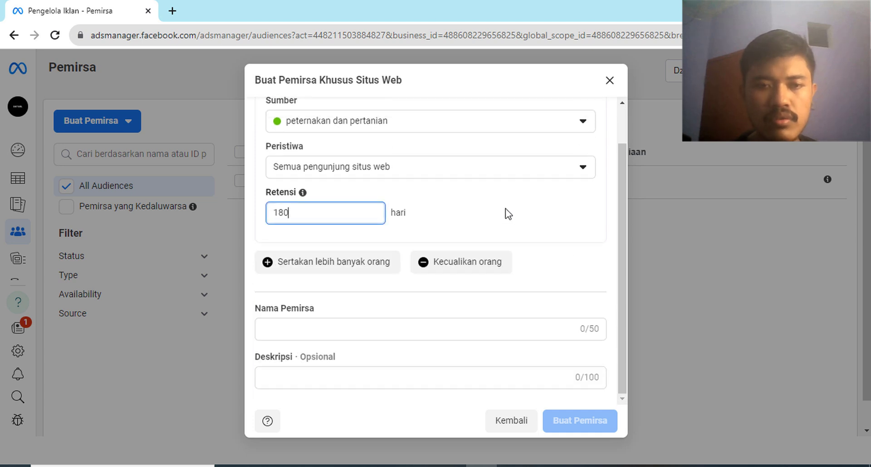
Name the audience "audiance jamur 180 hari", create it and finish the website audience dialog
click(344, 327)
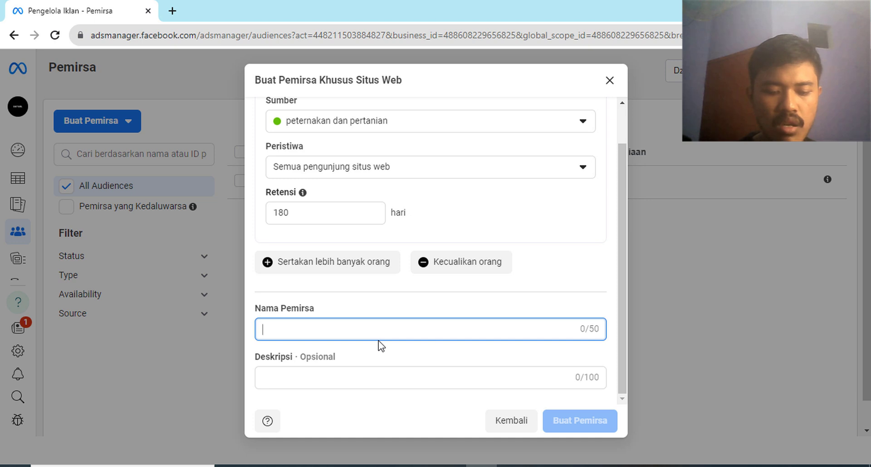
text(audiance )
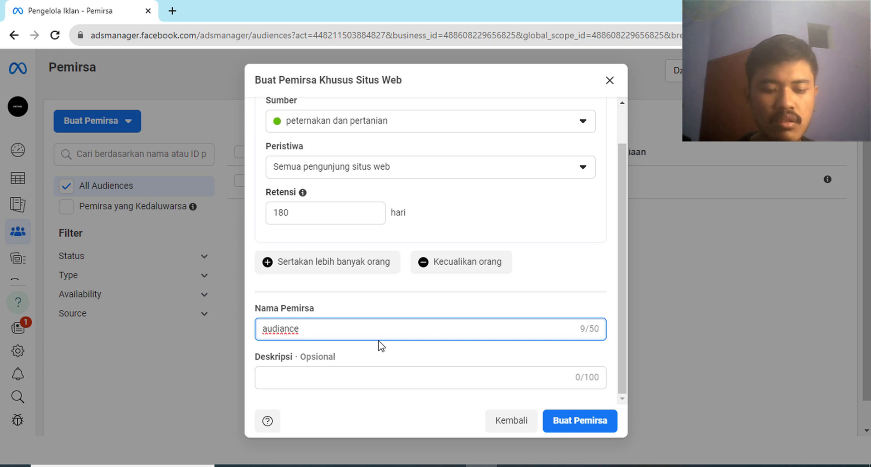
text(jamur )
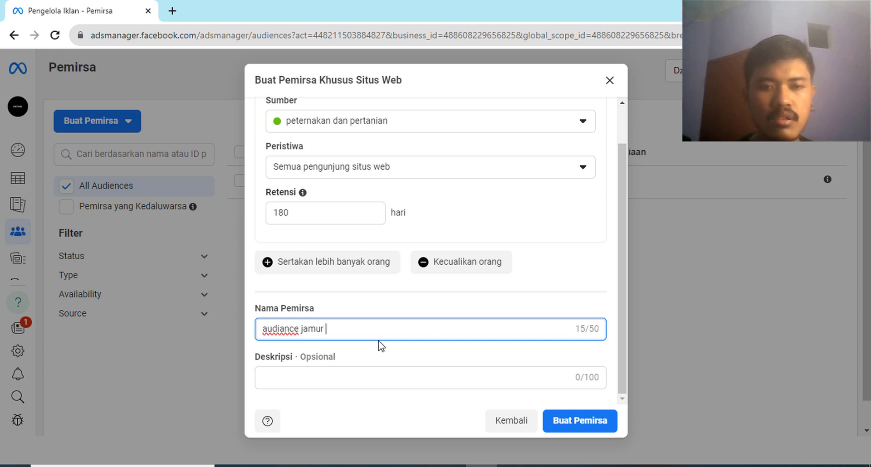
text(180 hari)
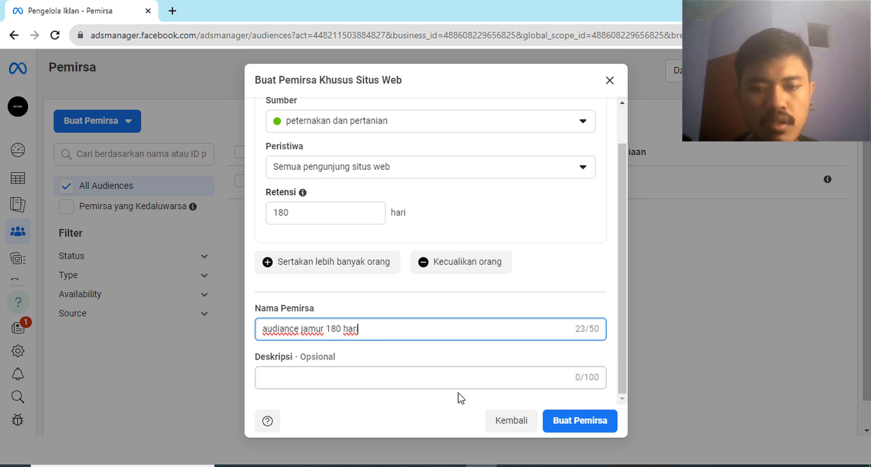
click(579, 423)
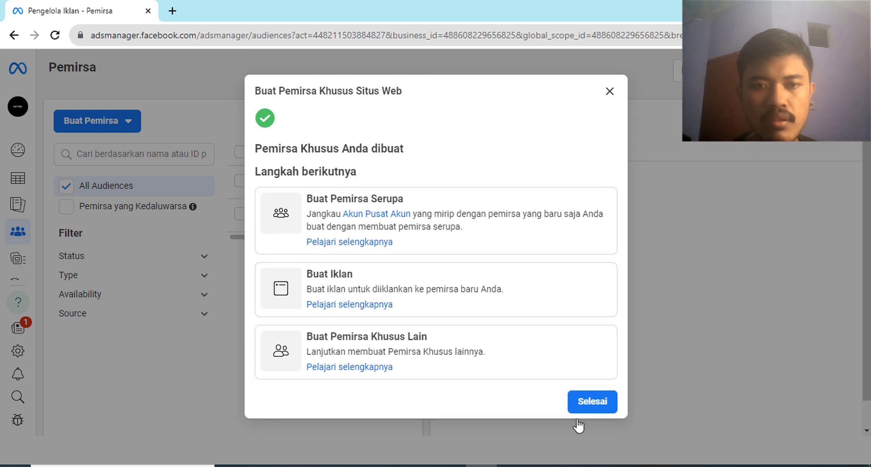
click(592, 422)
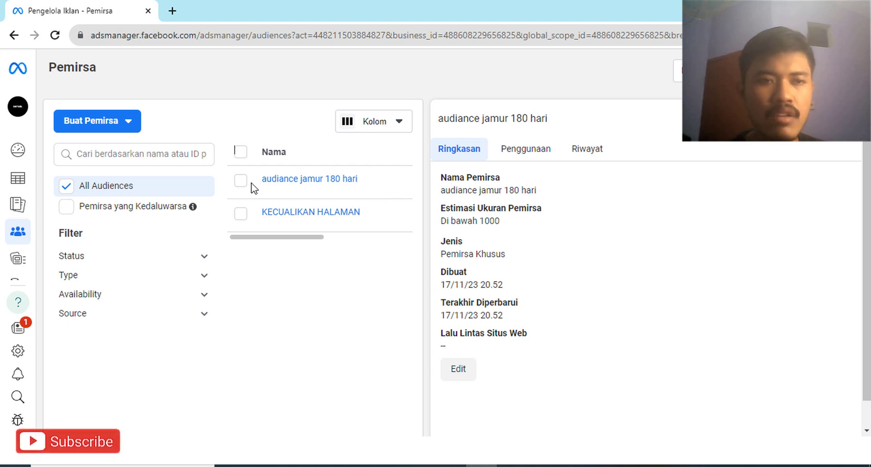
Start a lookalike audience (Pemirsa Serupa) from "audiance jamur 180 hari" and set its size range to 0–2%
click(133, 129)
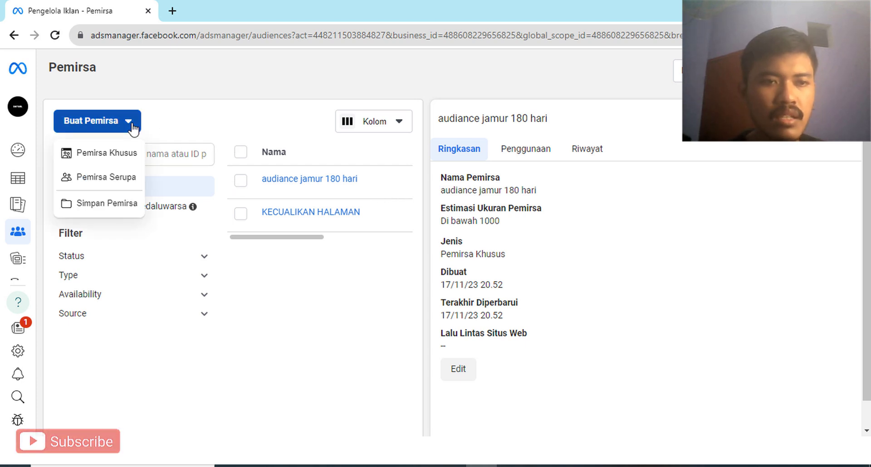
click(117, 181)
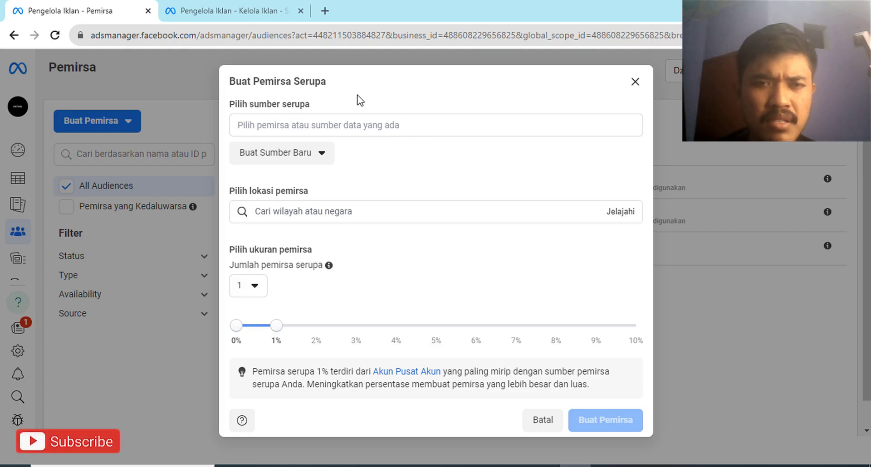
click(347, 123)
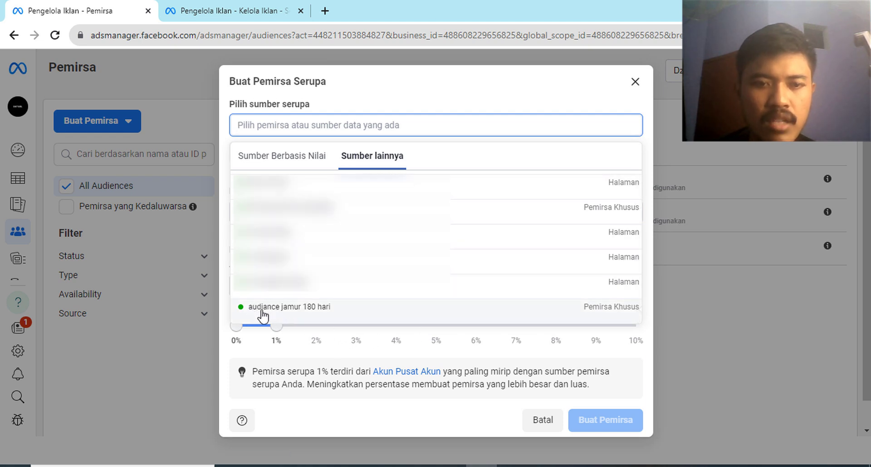
click(339, 313)
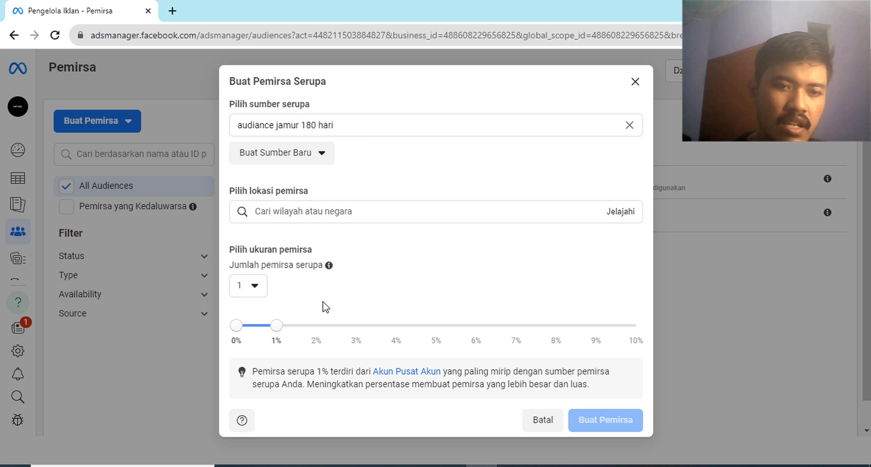
drag(277, 327, 322, 332)
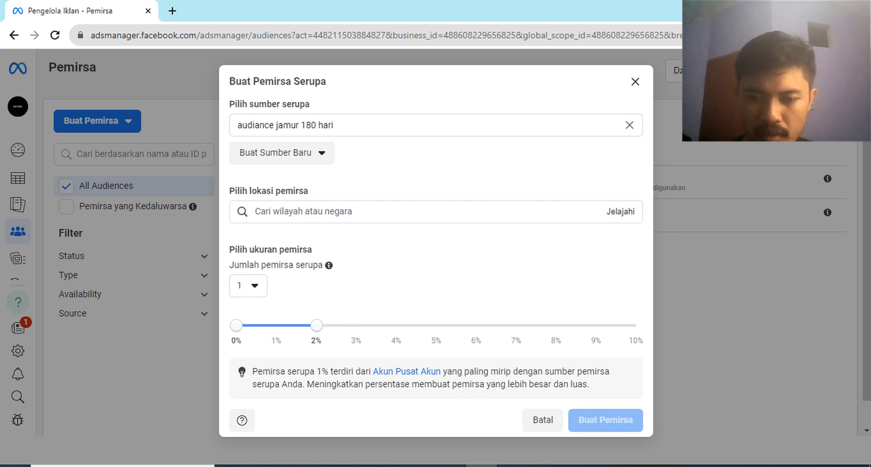
Switch to the blank Excel workbook and draw an oval spanning about columns E to H and rows 7 to 15
click(547, 465)
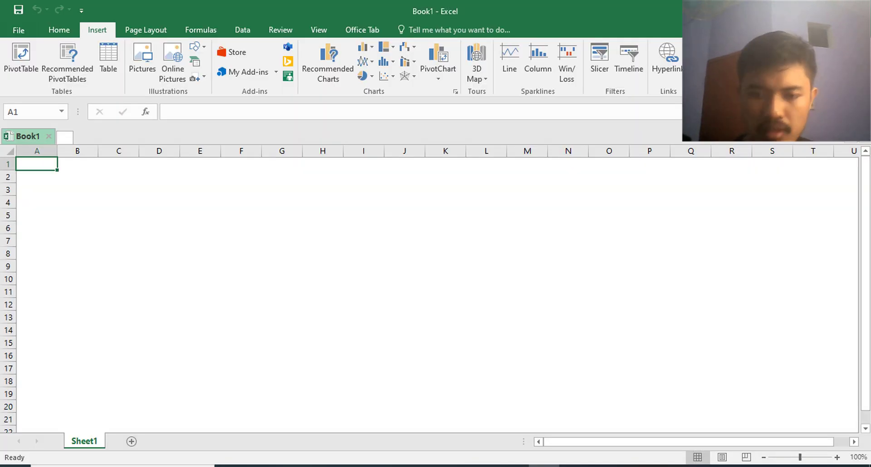
click(196, 47)
click(247, 72)
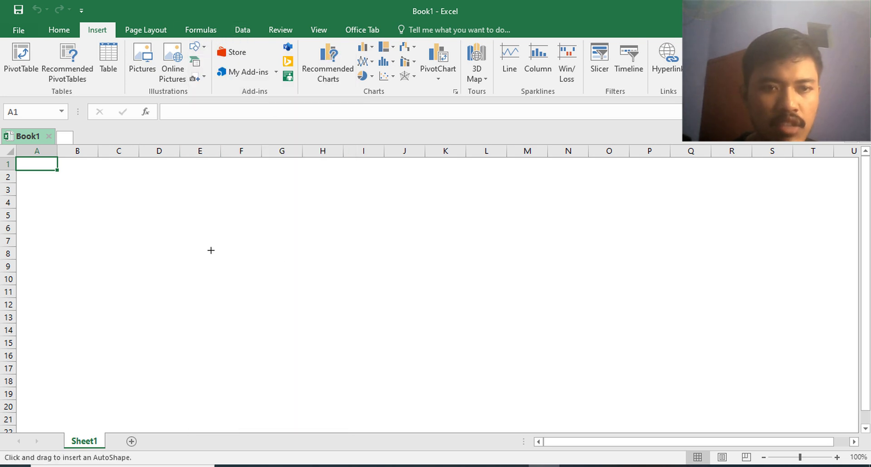
drag(198, 248, 308, 350)
Add a text box reading "JAKARATA" and place it in the middle of the blue oval
click(10, 48)
click(227, 303)
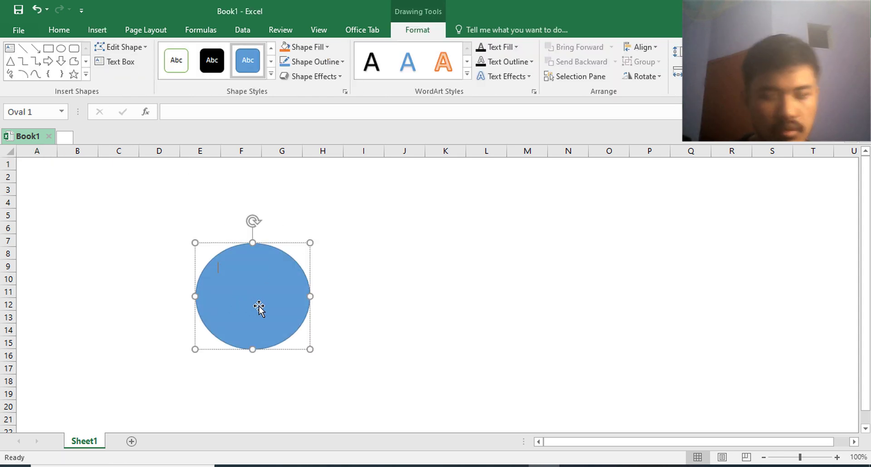
click(10, 49)
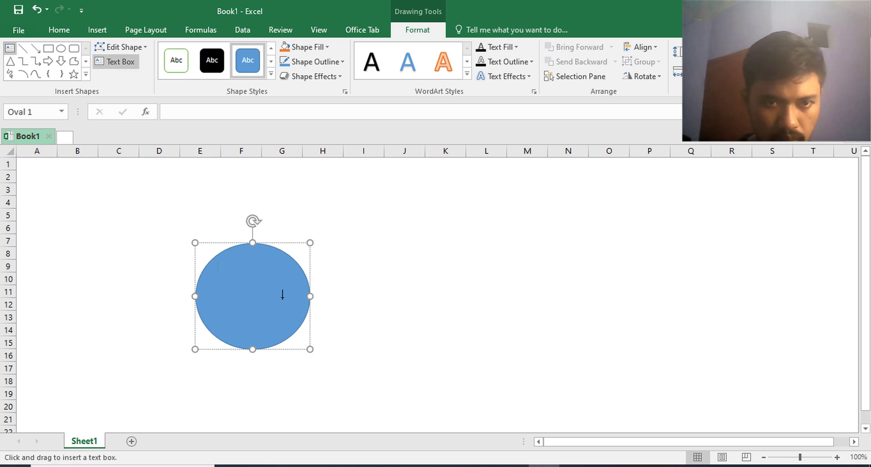
click(353, 286)
text(JAKARATA)
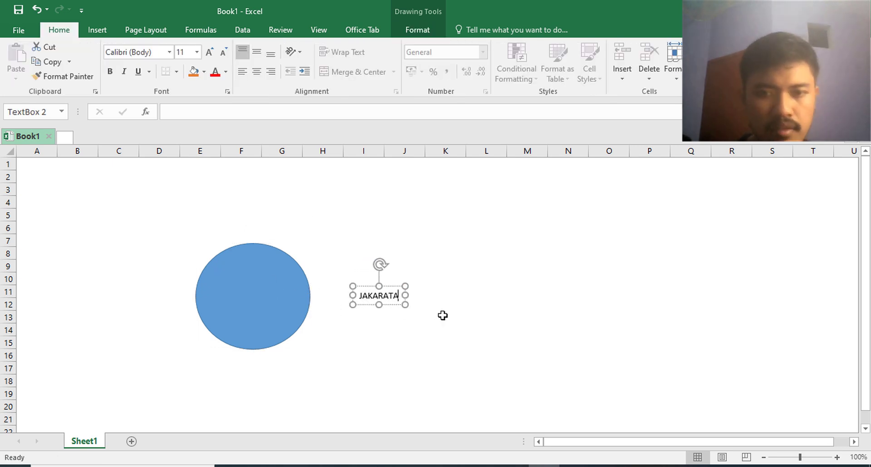
drag(393, 288, 266, 287)
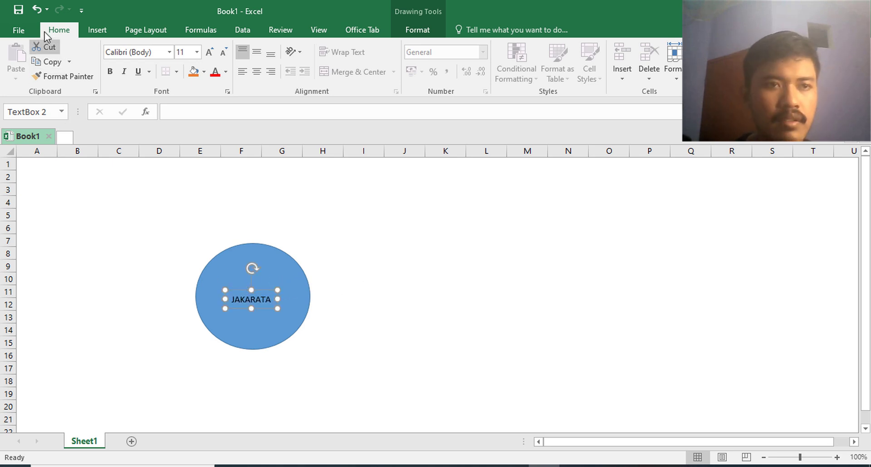
Draw a larger oval over the labelled one, spanning about columns D to H and rows 5 to 17
click(97, 30)
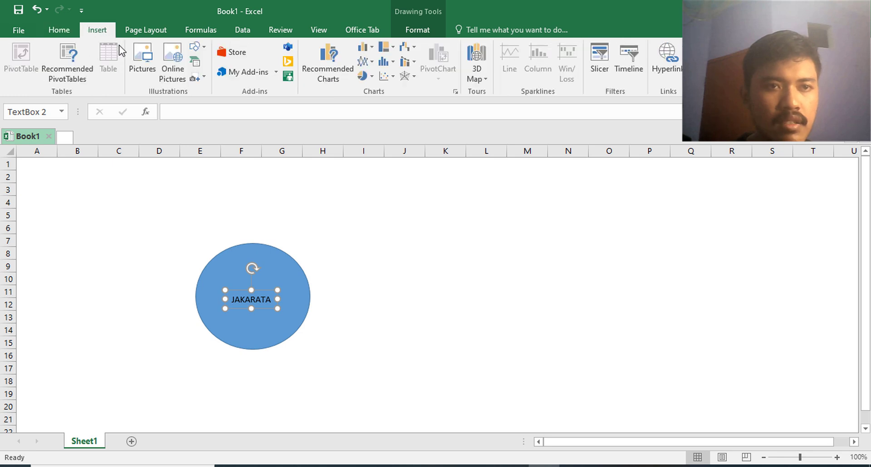
click(196, 47)
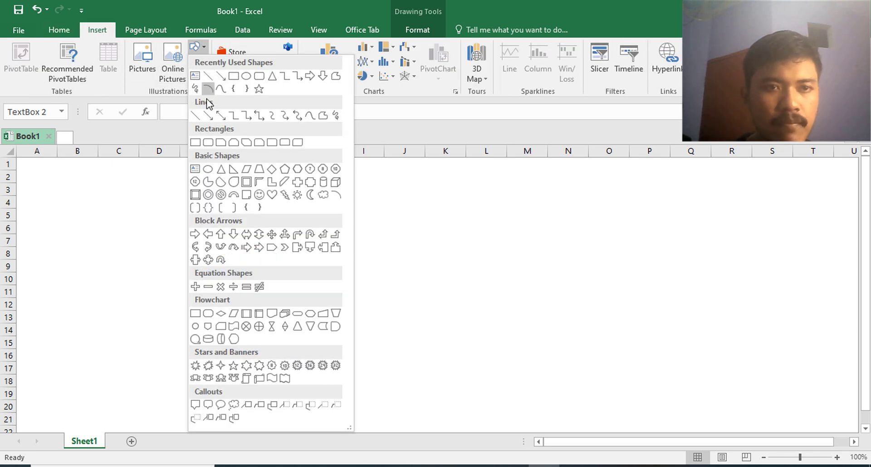
click(245, 80)
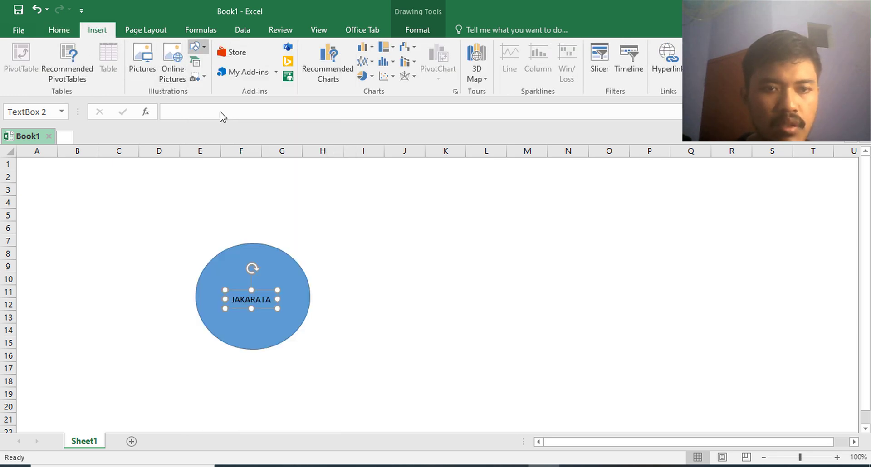
mouse_move(200, 241)
mouse_down()
mouse_move(288, 327)
mouse_move(259, 295)
mouse_up()
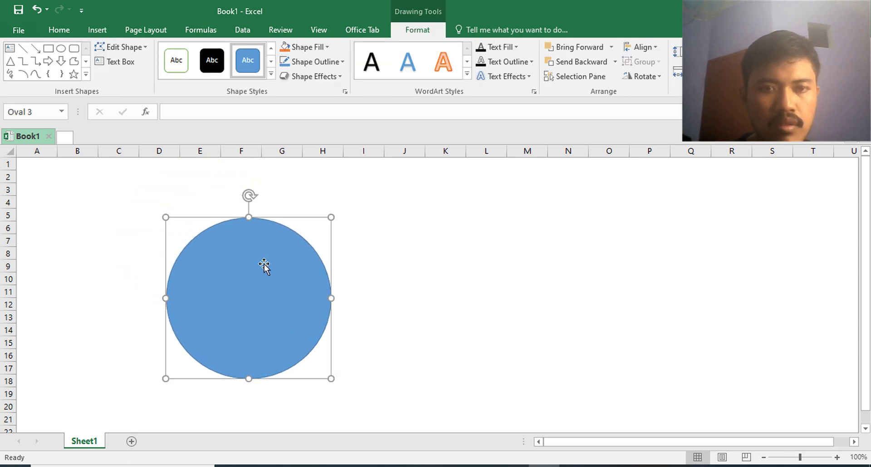
Remove the fill from the larger oval and reposition it so it surrounds the blue oval evenly
click(315, 51)
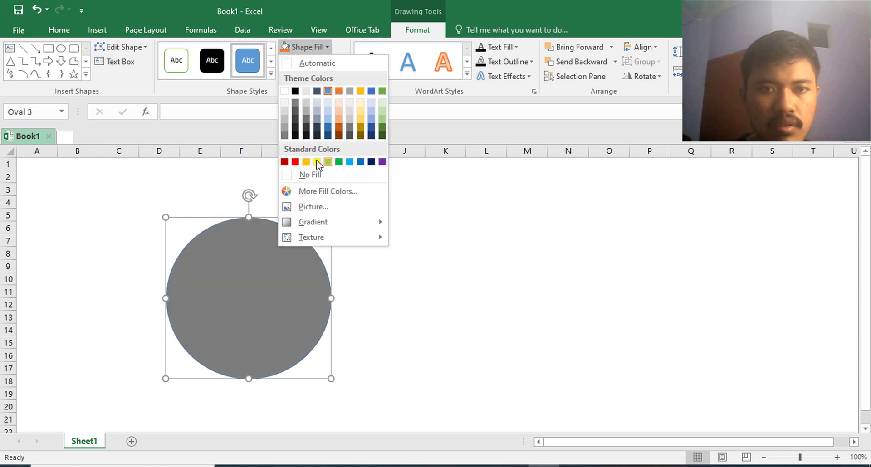
click(313, 175)
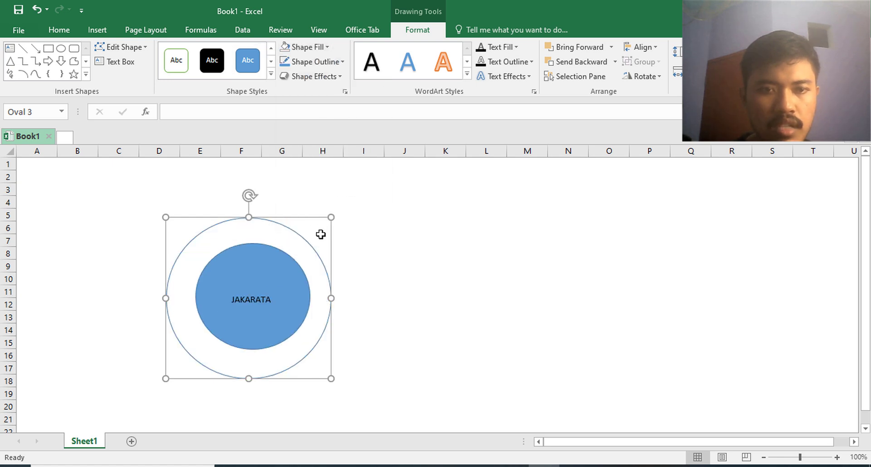
drag(309, 245, 311, 242)
Duplicate the "JAKARATA" text box, change the copy to "1%" and place it in the ring above the blue oval
click(248, 296)
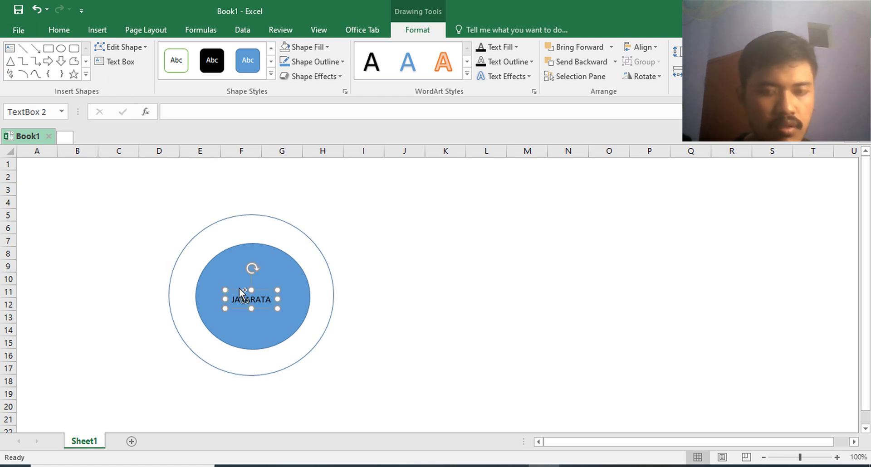
key(ctrl+d)
drag(281, 300, 307, 238)
double_click(306, 239)
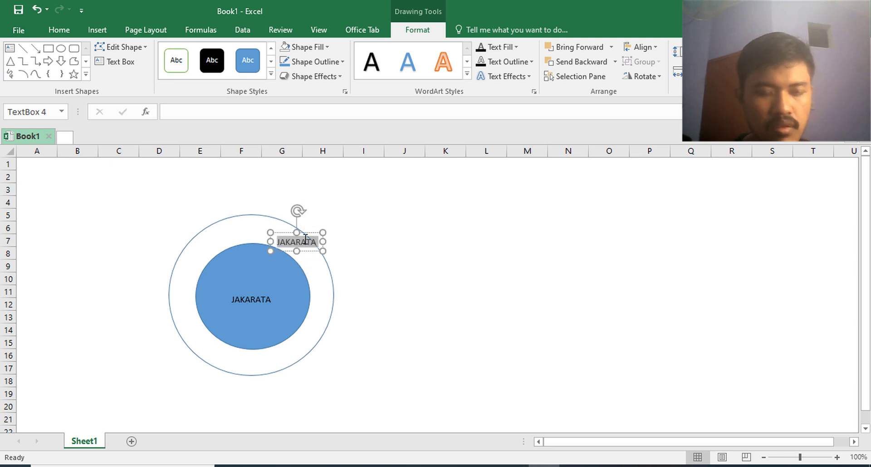
text(1%)
drag(289, 235, 299, 239)
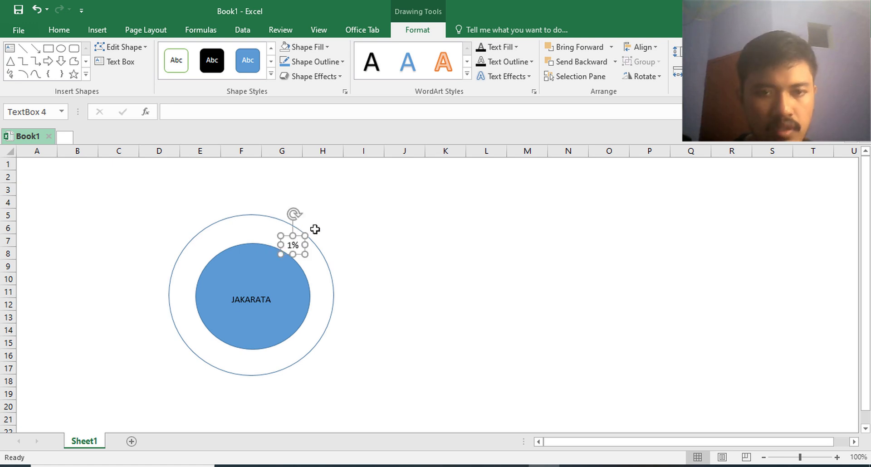
Outline the unfilled circle in red and duplicate it as a larger ring around it, spanning about columns D to I and rows 4 to 19
click(268, 222)
click(325, 62)
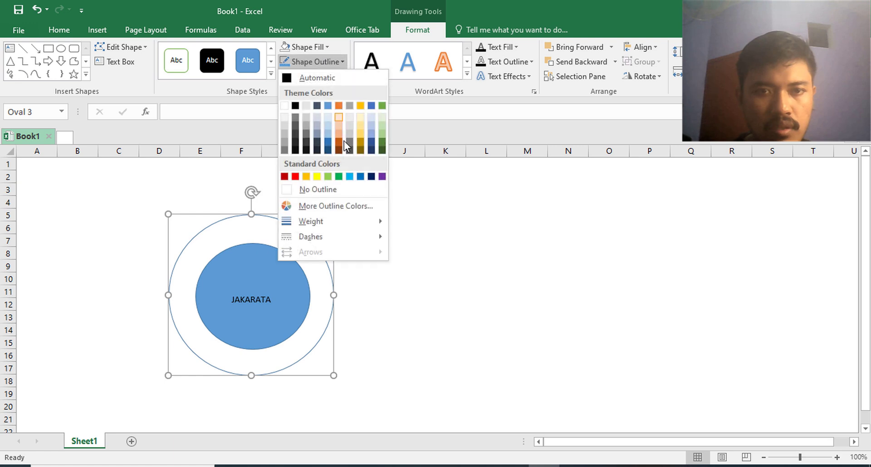
click(295, 176)
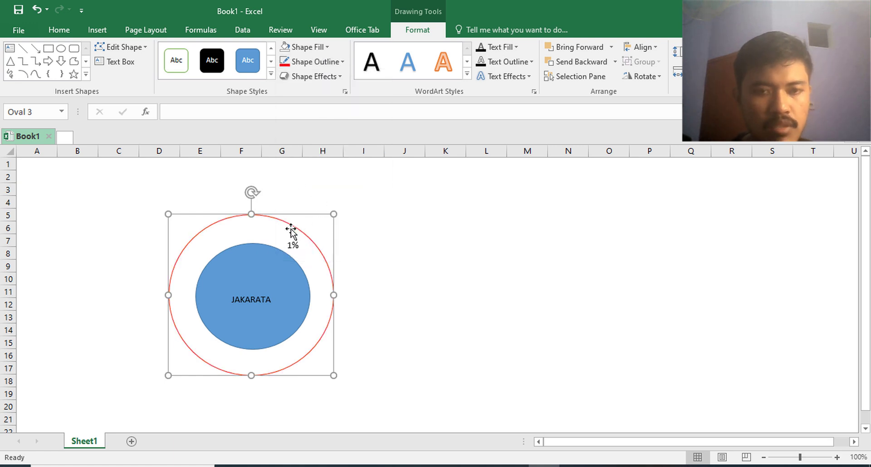
key(ctrl+d)
drag(344, 224, 375, 205)
drag(330, 224, 321, 212)
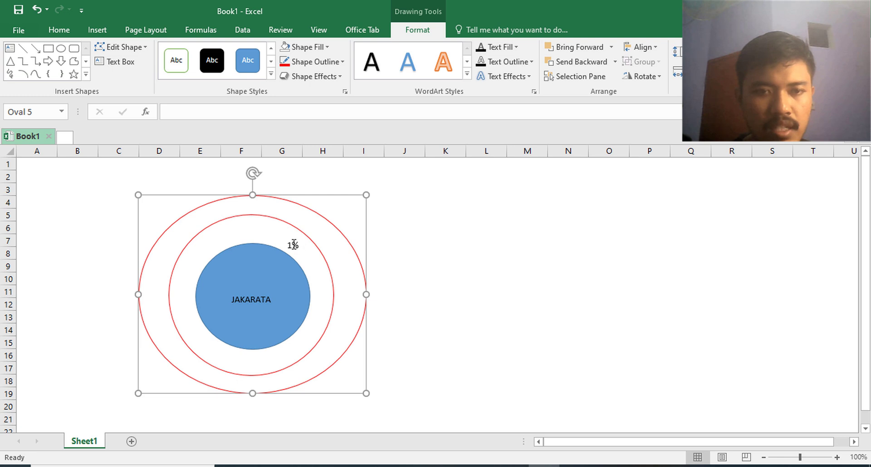
Duplicate the "1%" label, move the copy into the outermost ring and change it to "2%"
click(294, 245)
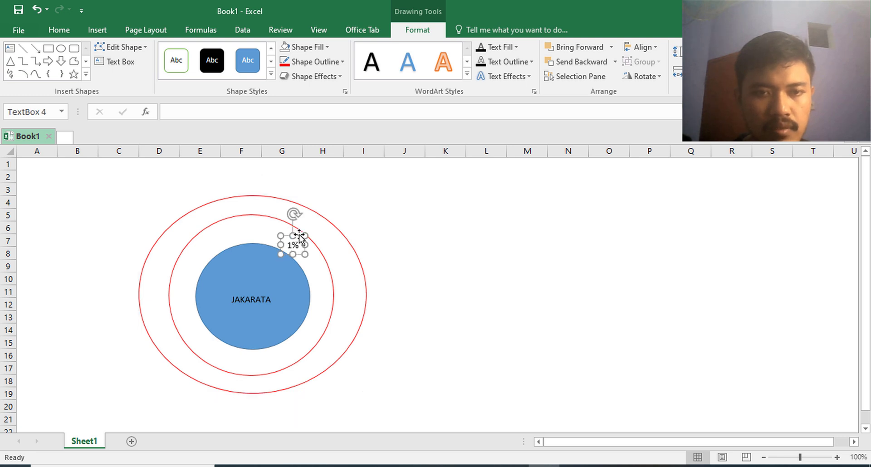
key(ctrl+d)
drag(308, 246, 327, 231)
click(323, 234)
key(BackSpace)
text(2)
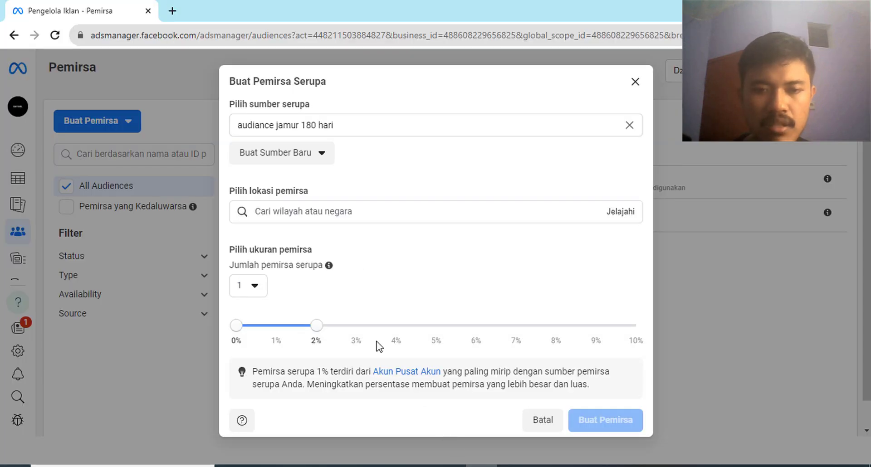
Switch back to Ads Manager, try a 0–5% lookalike size range and settle on 0–1%
drag(311, 333, 280, 337)
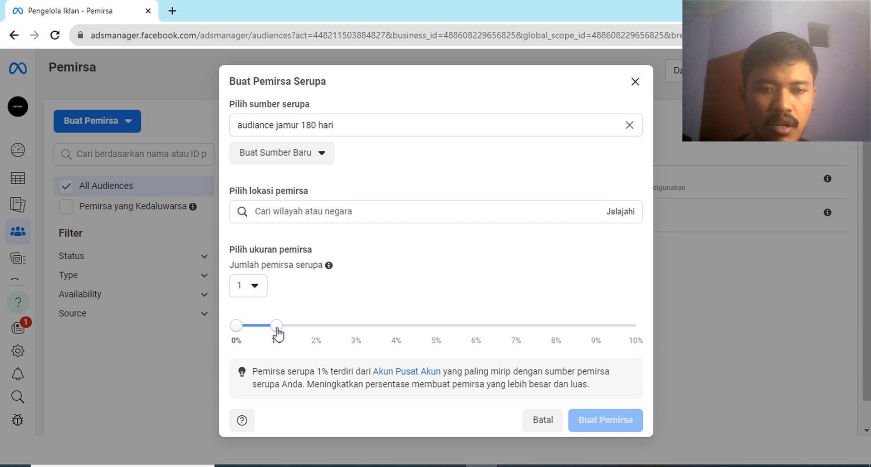
drag(278, 335, 399, 335)
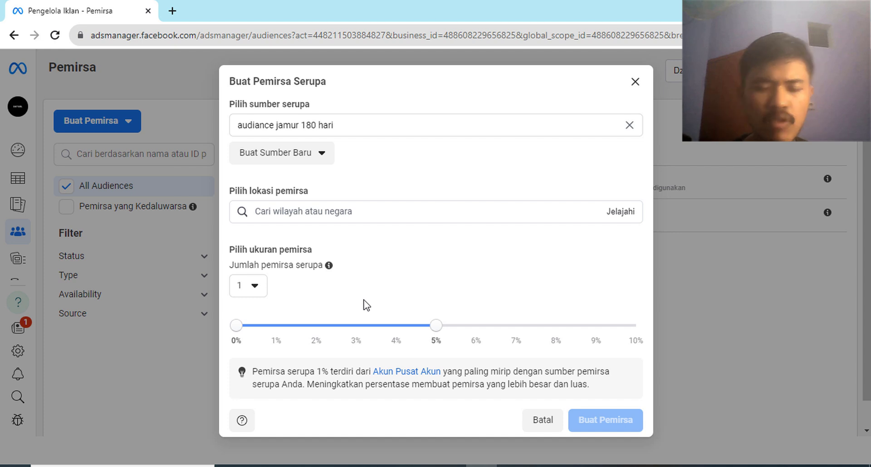
drag(435, 331, 290, 331)
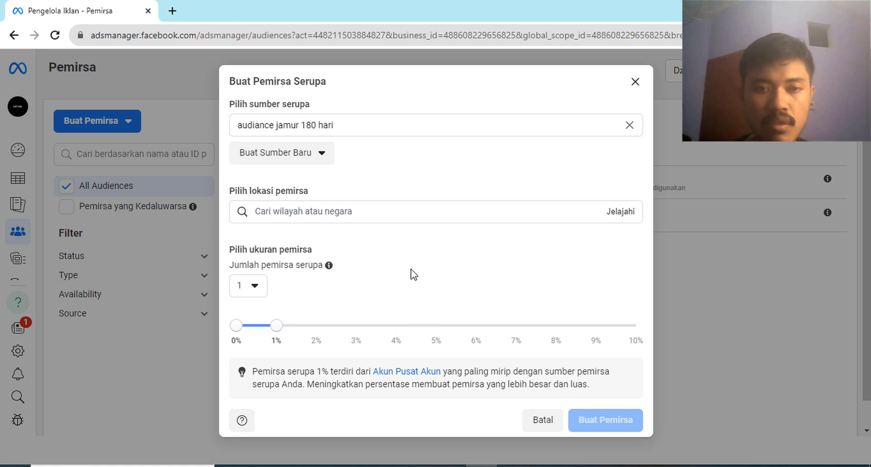
Set the lookalike audience's location to Indonesia
click(391, 213)
text(INDONE)
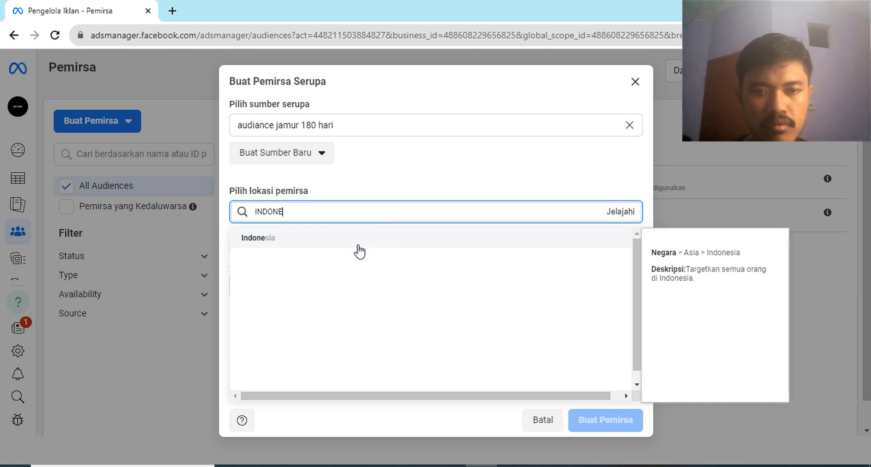
click(359, 250)
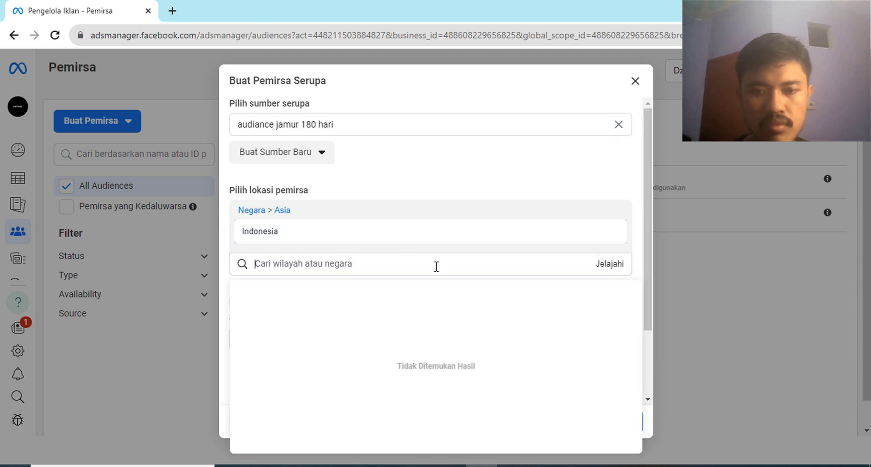
click(528, 178)
Review the source, location, size and estimated reach, and create the 1% lookalike audience
scroll(480, 303, down, 2)
scroll(481, 303, up, 2)
scroll(481, 304, down, 2)
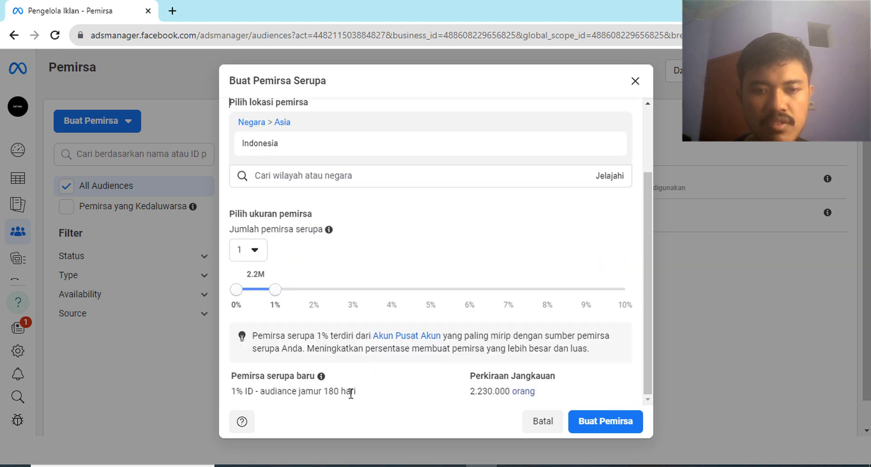
scroll(427, 391, up, 2)
scroll(501, 389, down, 2)
scroll(491, 403, up, 2)
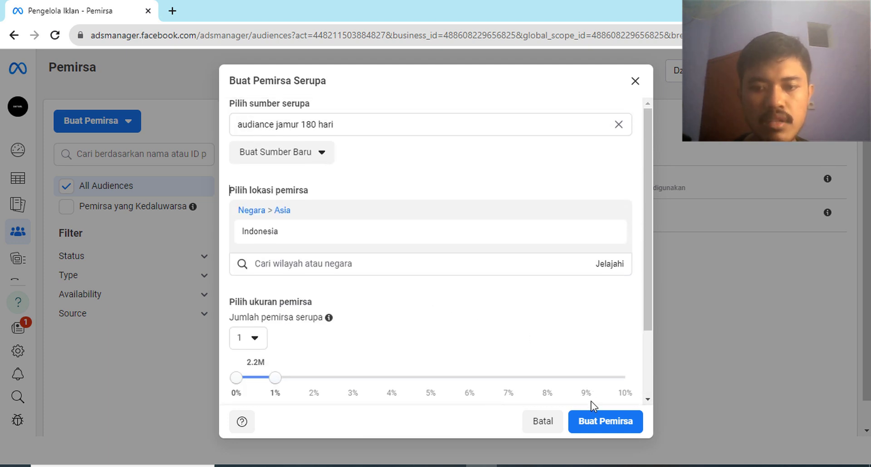
click(590, 421)
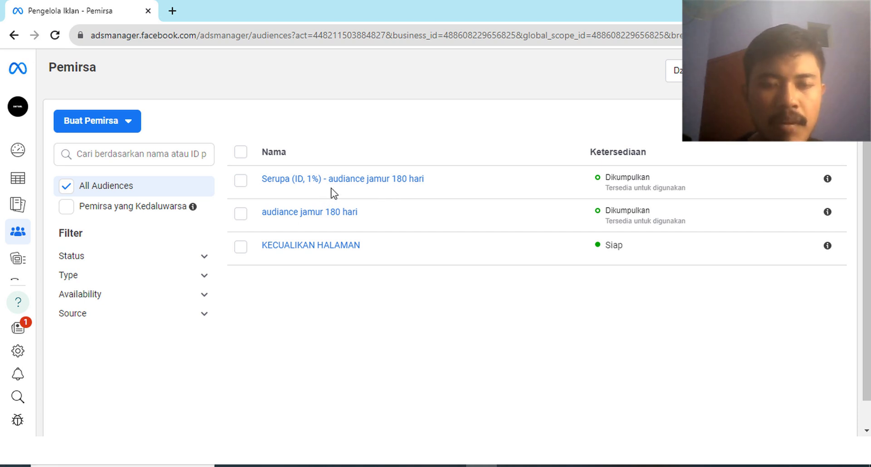
Open the campaign list in a second browser tab and clear the campaign and ad set selections
mouse_move(339, 181)
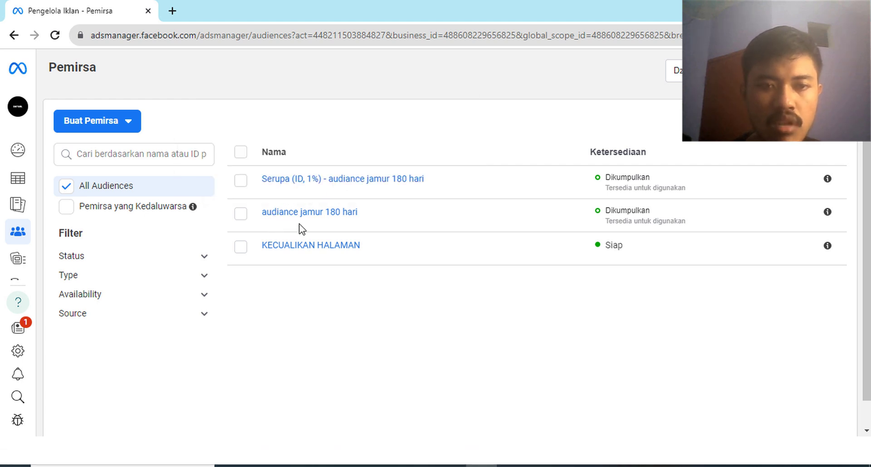
mouse_move(288, 214)
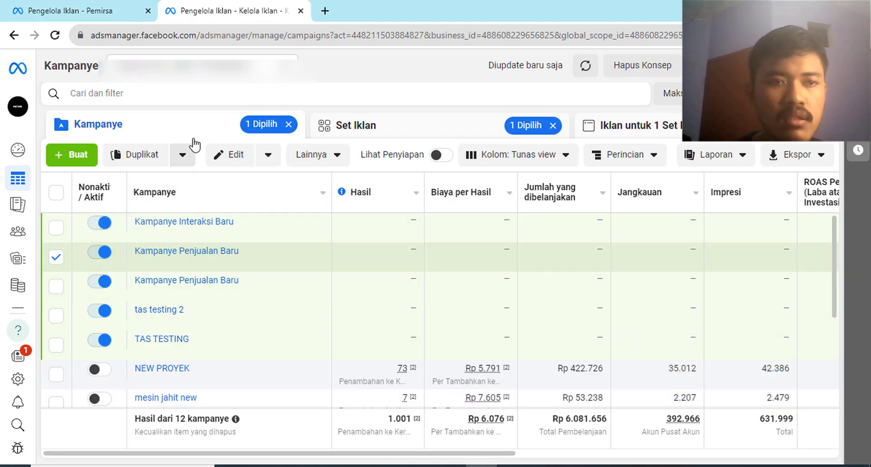
click(415, 131)
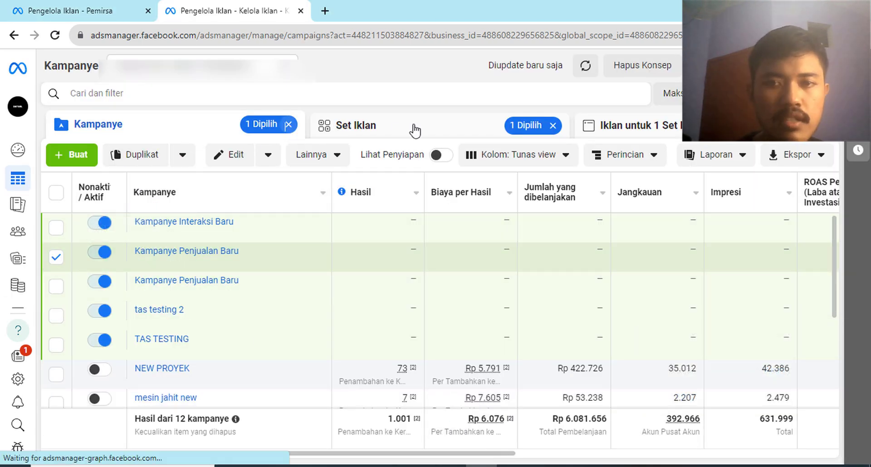
click(553, 125)
Create a new campaign with the Penjualan objective and the manual sales setup (Kampanye penjualan manual)
click(71, 154)
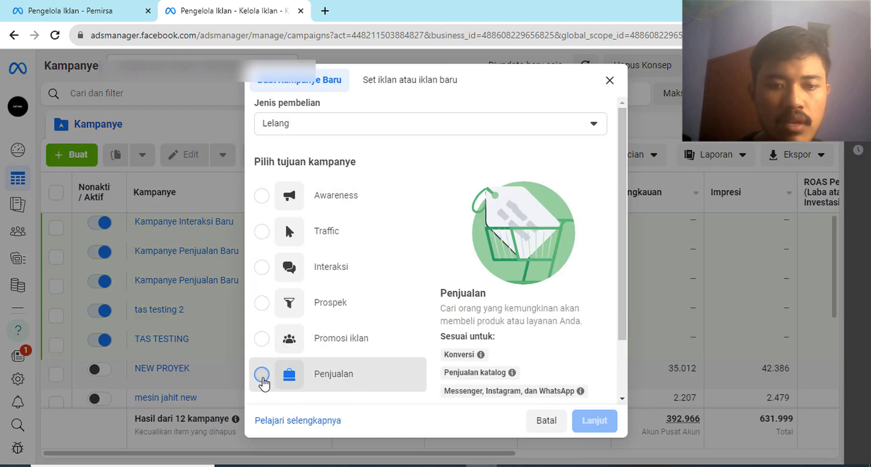
click(262, 375)
click(597, 421)
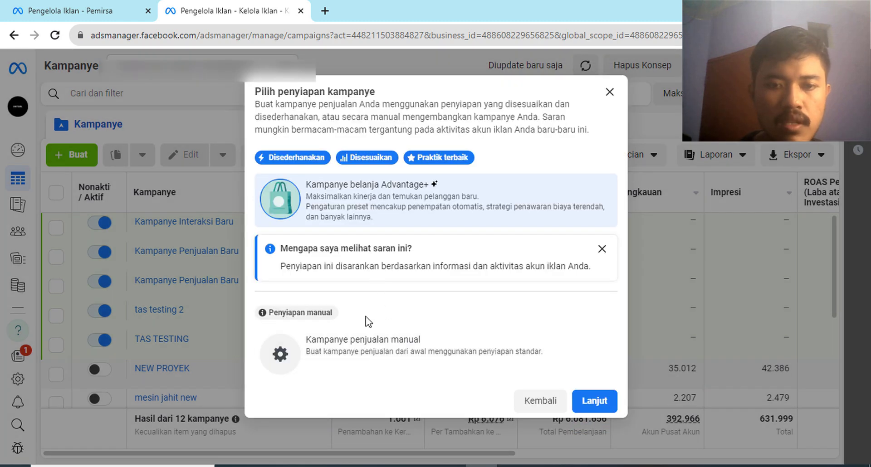
click(360, 344)
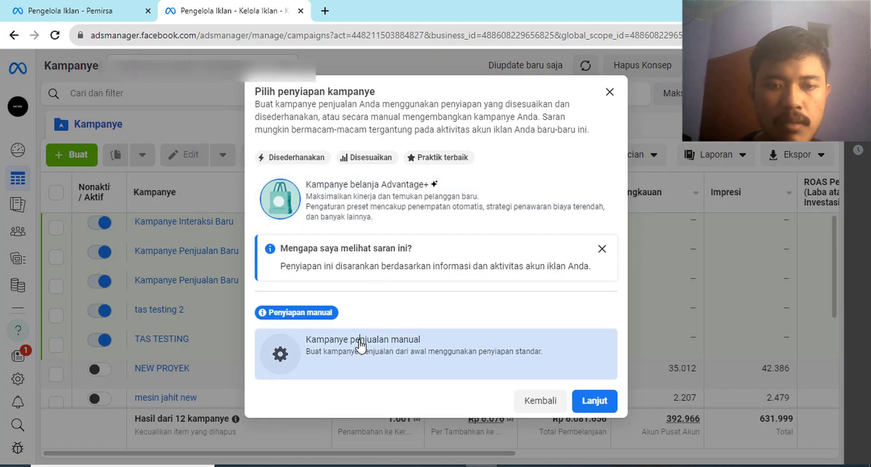
click(594, 401)
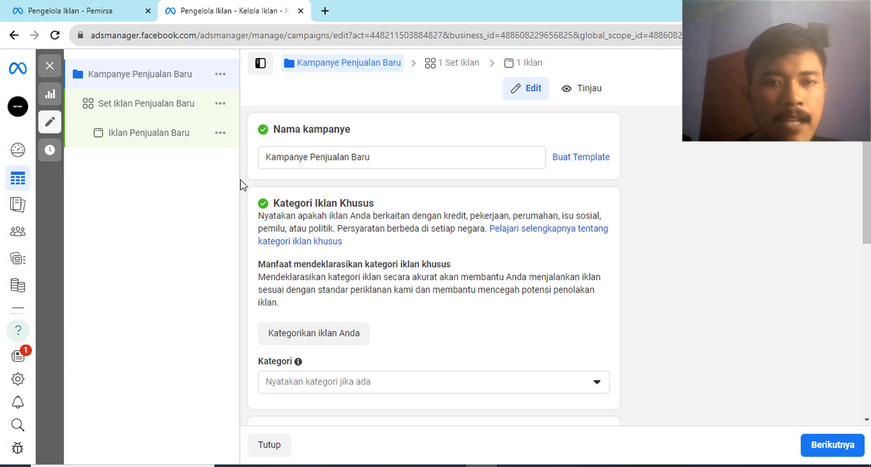
Open the new campaign's ad set and expand the optional audience suggestions under Pemirsa Advantage+
click(150, 109)
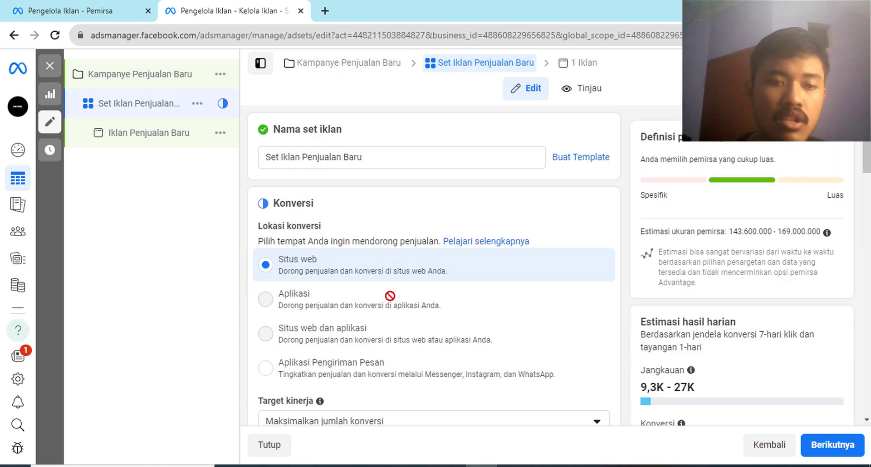
mouse_move(390, 293)
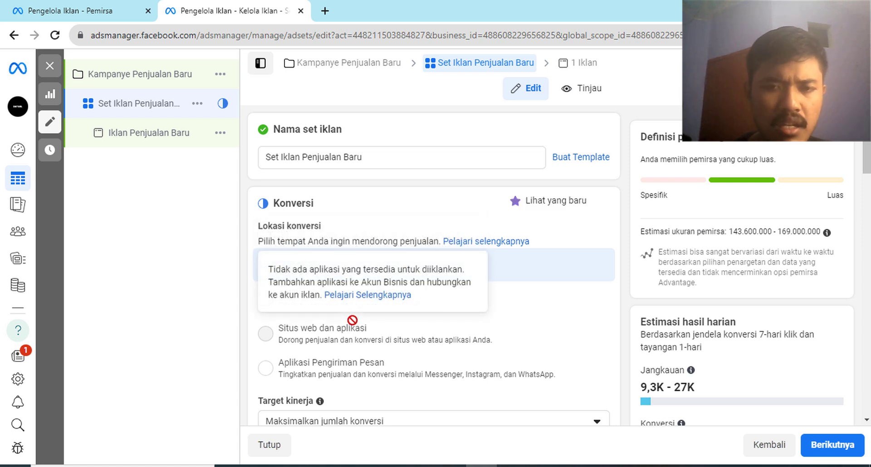
scroll(353, 321, down, 3)
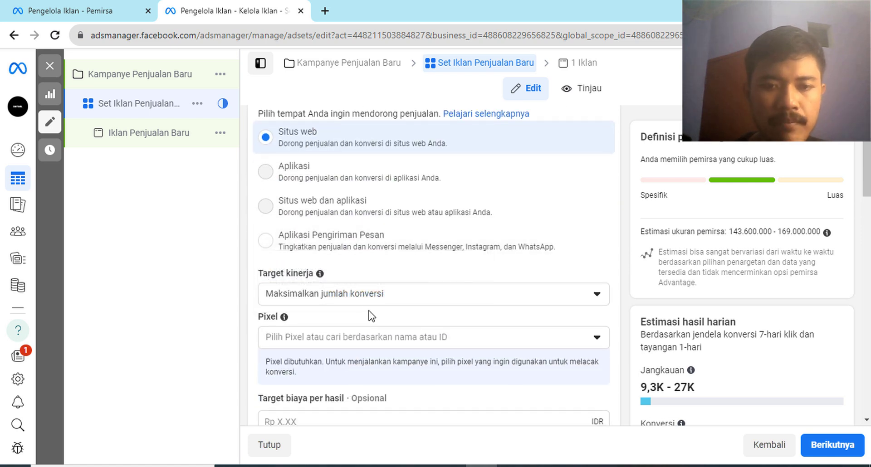
scroll(324, 305, down, 15)
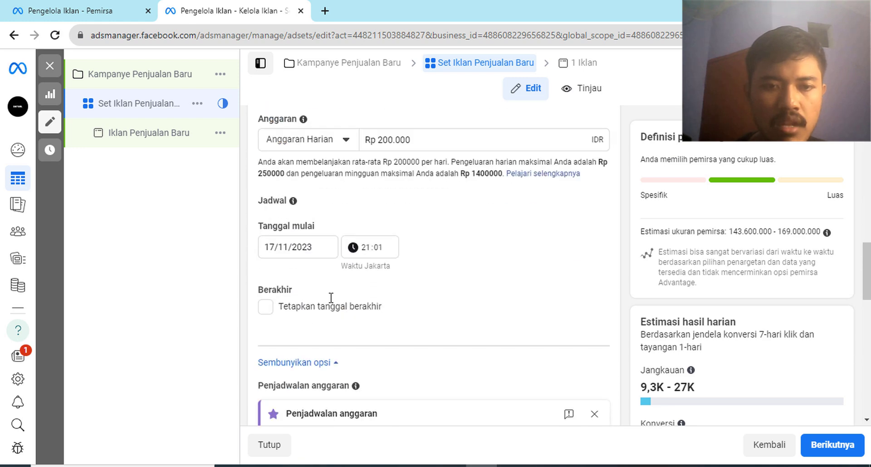
scroll(331, 297, down, 10)
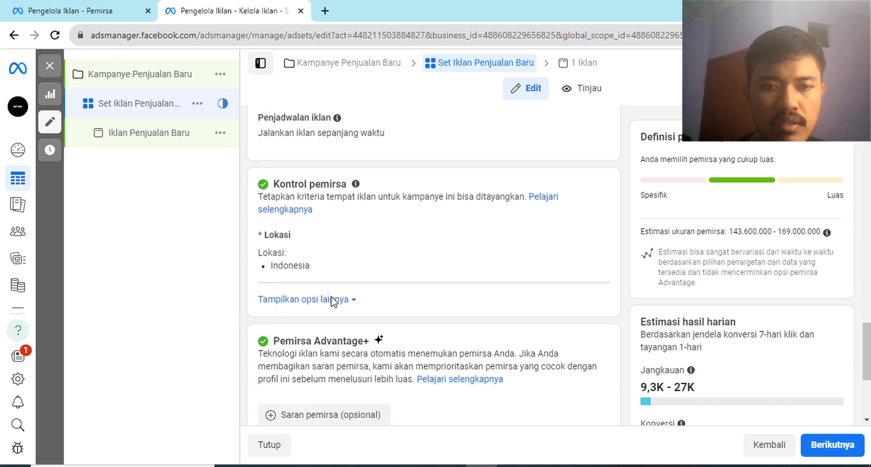
scroll(333, 291, down, 2)
click(326, 294)
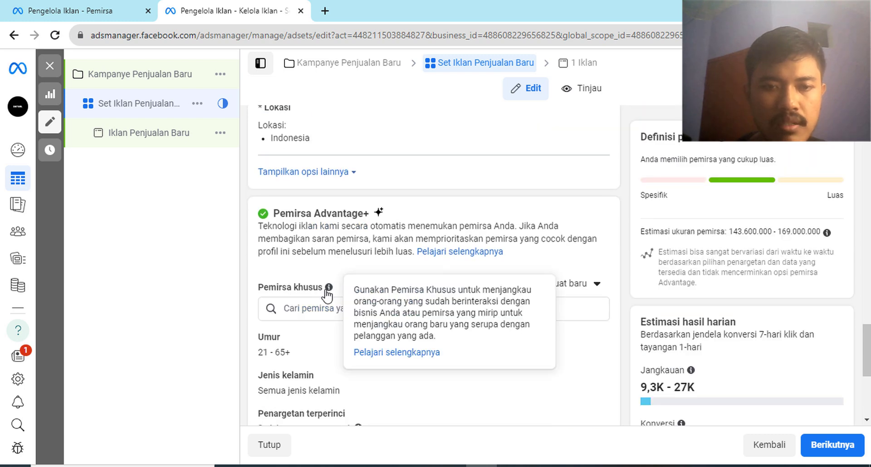
Add the website audience "audiance jamur 180 hari" as the ad set's custom audience (Pemirsa khusus)
scroll(325, 295, down, 1)
scroll(324, 296, down, 3)
scroll(324, 294, up, 3)
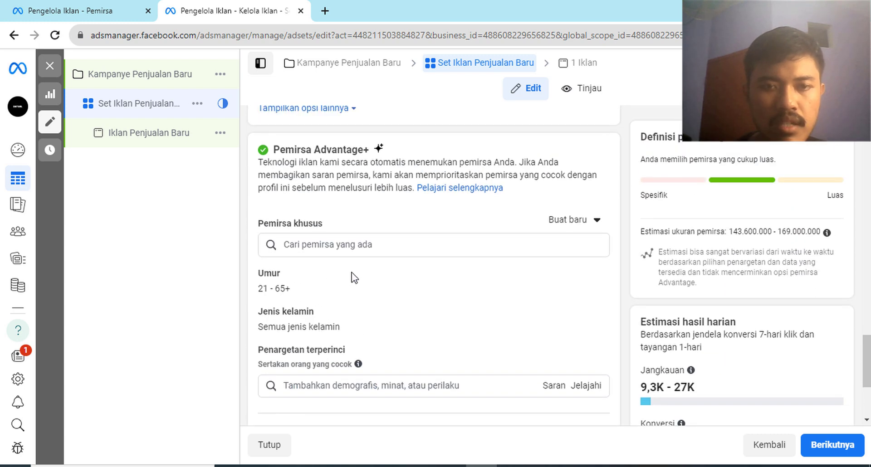
click(366, 245)
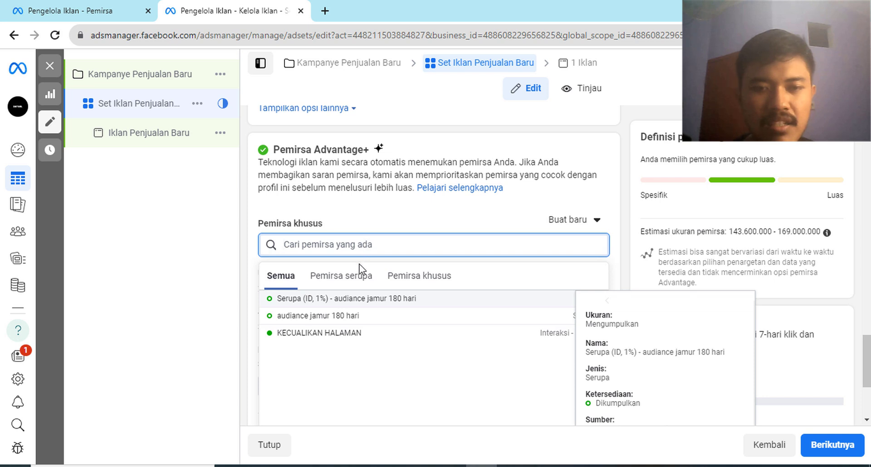
click(325, 320)
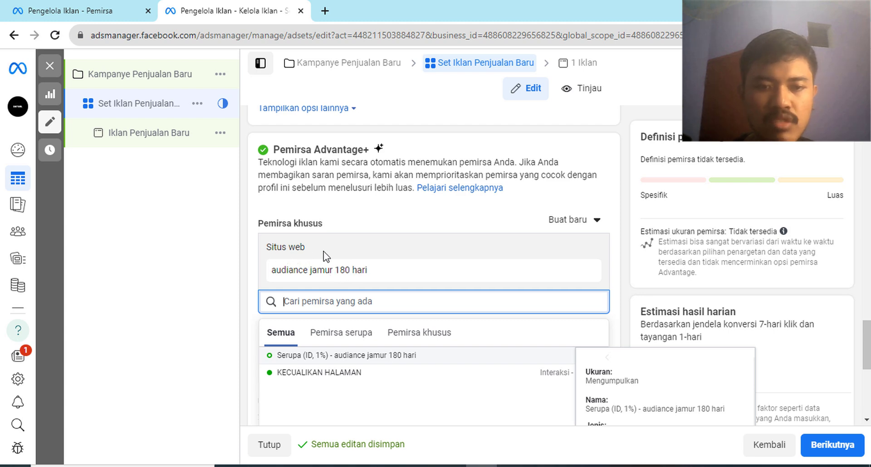
scroll(384, 303, down, 1)
scroll(385, 303, up, 1)
click(389, 208)
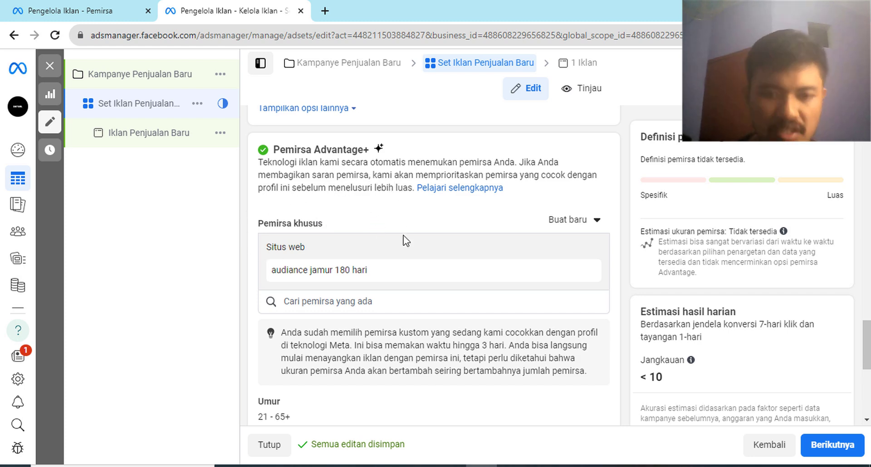
Remove the website audience "audiance jamur 180 hari" from the ad set's custom audiences (Pemirsa khusus)
scroll(404, 276, down, 3)
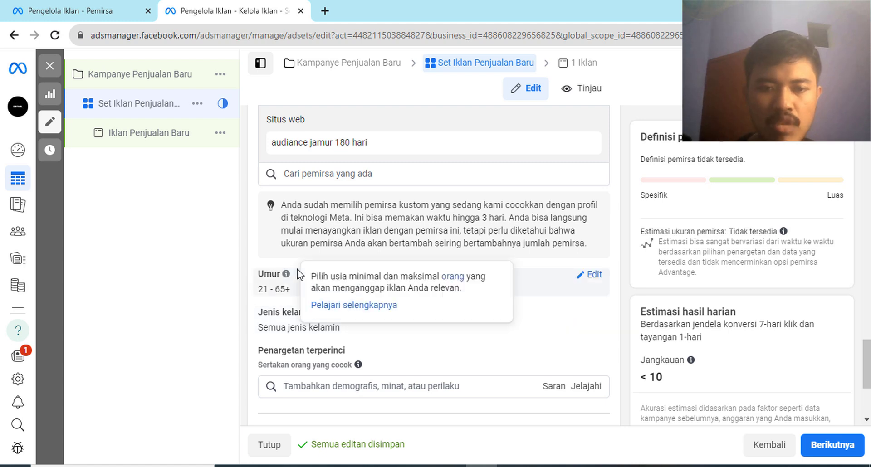
scroll(442, 376, down, 2)
scroll(442, 377, up, 1)
scroll(441, 377, up, 4)
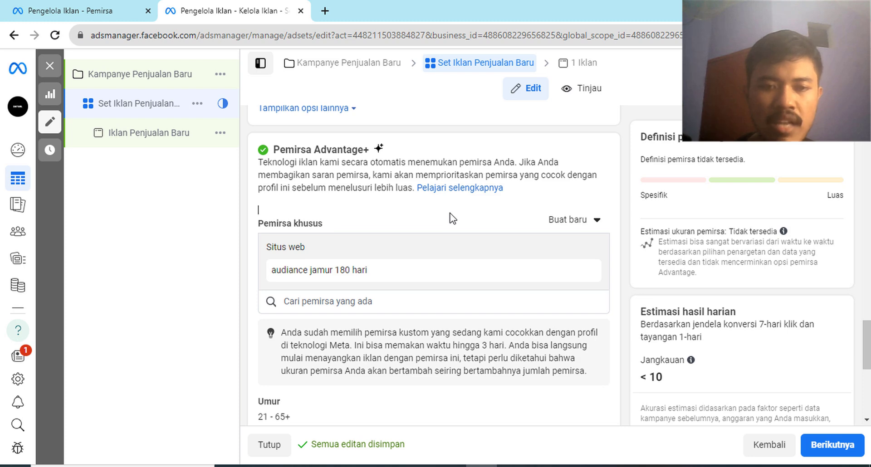
mouse_move(575, 277)
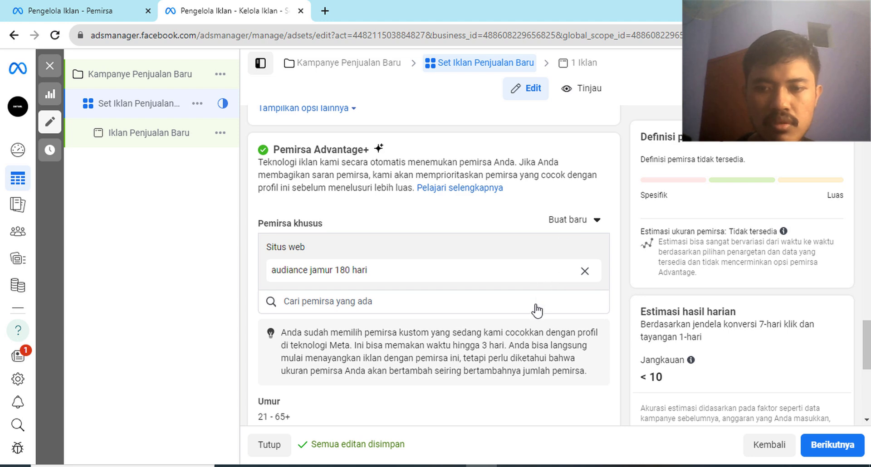
click(370, 286)
click(371, 287)
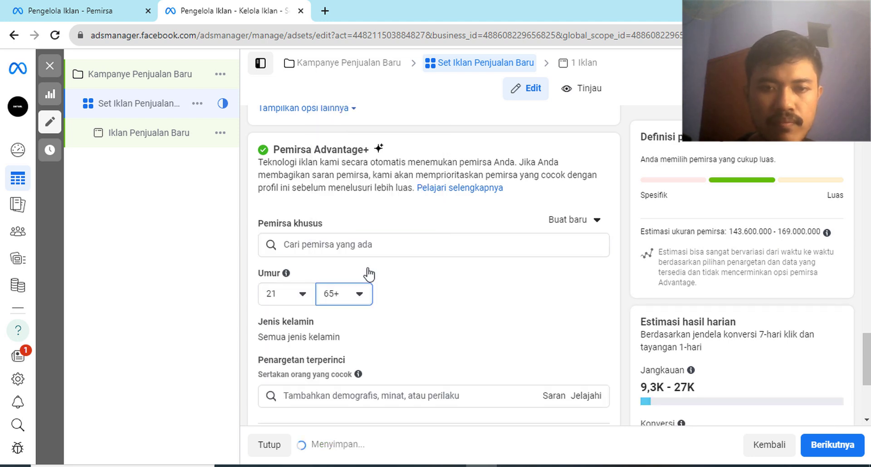
Add the lookalike audience "Serupa (ID, 1%) - audiance jamur 180 hari" to the ad set's custom audiences (Pemirsa khusus)
click(375, 241)
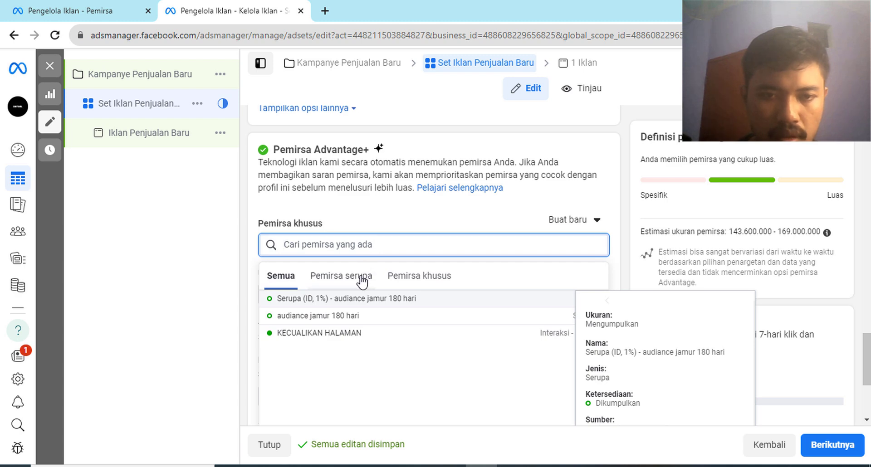
click(355, 300)
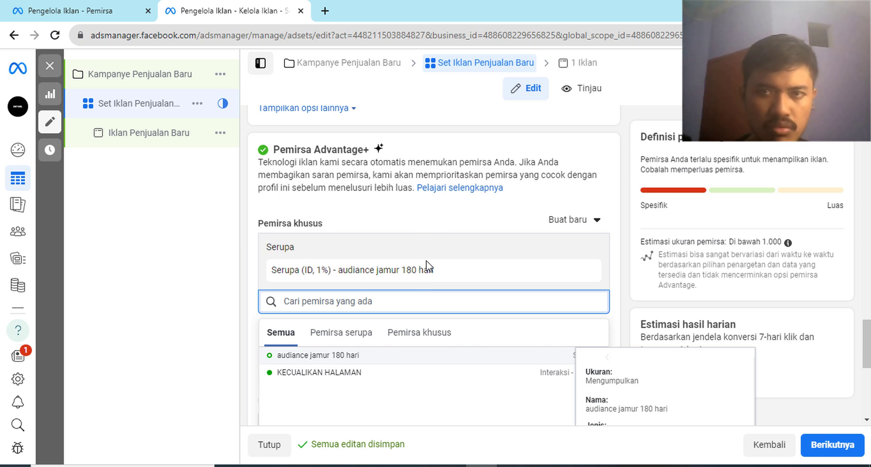
scroll(414, 305, down, 1)
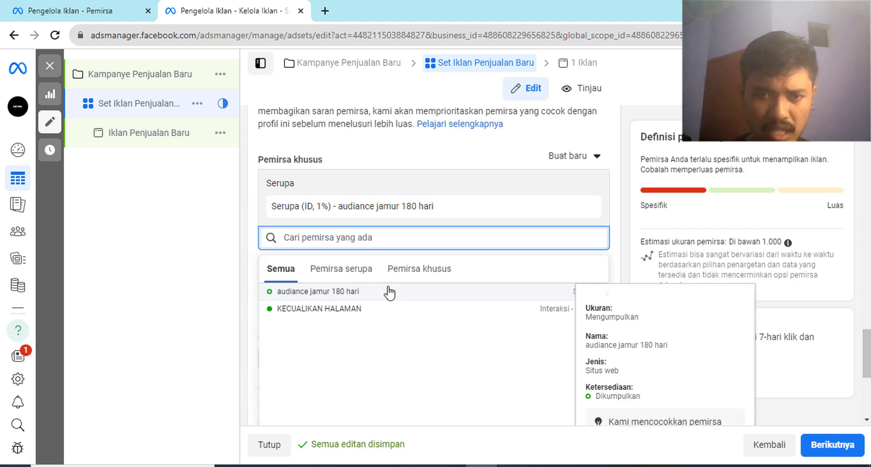
scroll(388, 292, up, 2)
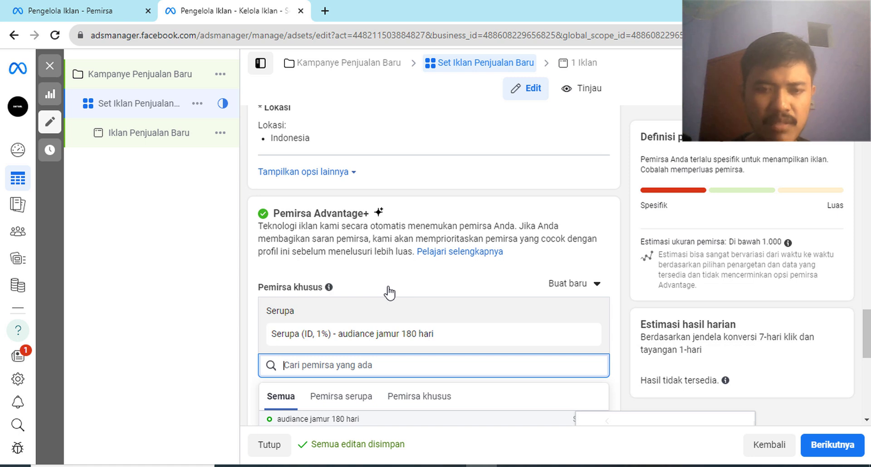